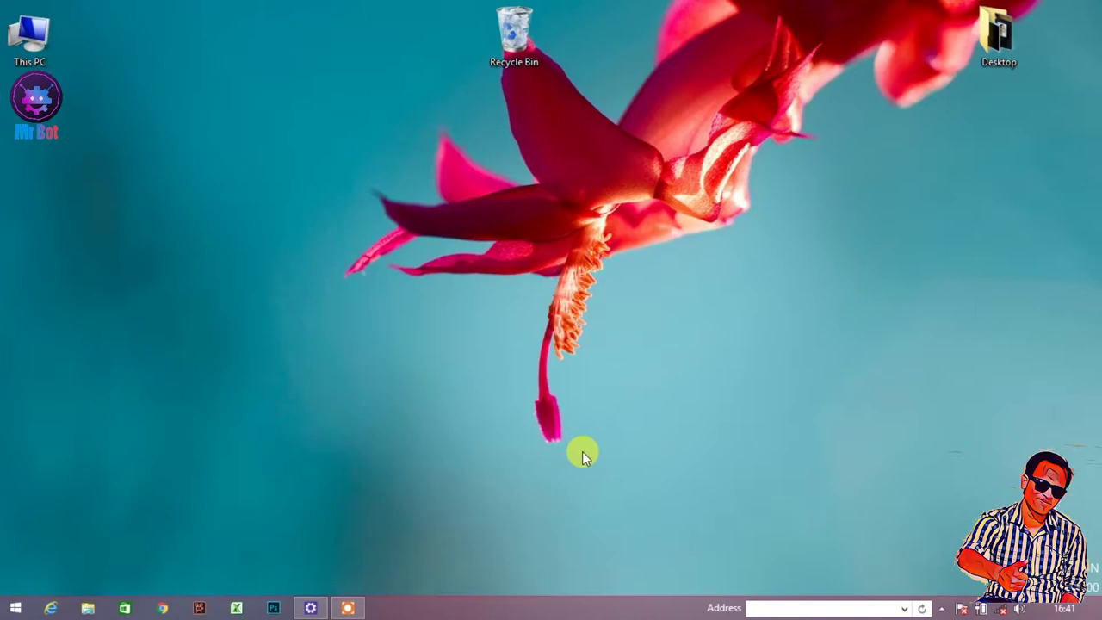
# Disable Adobe Creative Cloud, Adobe GC Invoker Utility, Adobe Updater Startup Utility, Internet Download Manager and Microsoft OneNote at startup in Task Manager.
pyautogui.rightClick(547, 613)
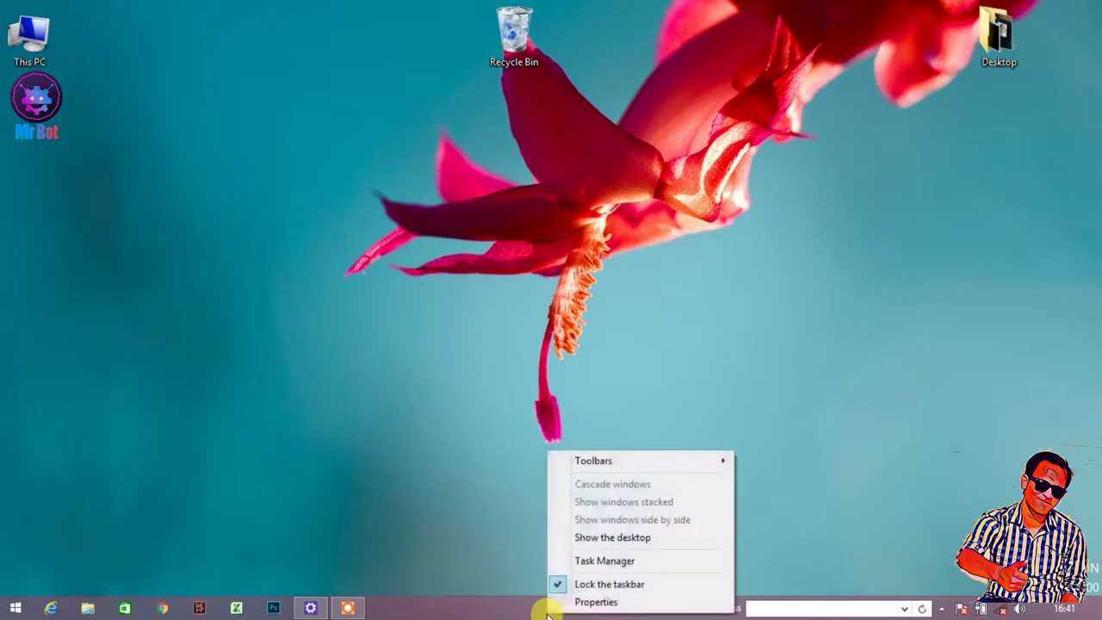
pyautogui.click(623, 561)
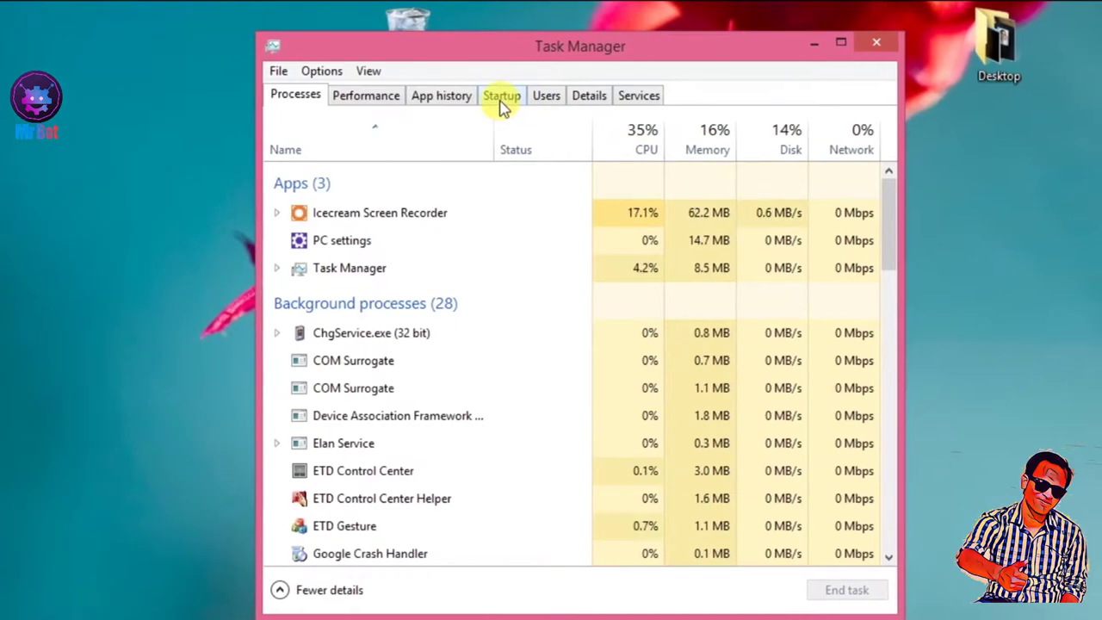
pyautogui.click(501, 100)
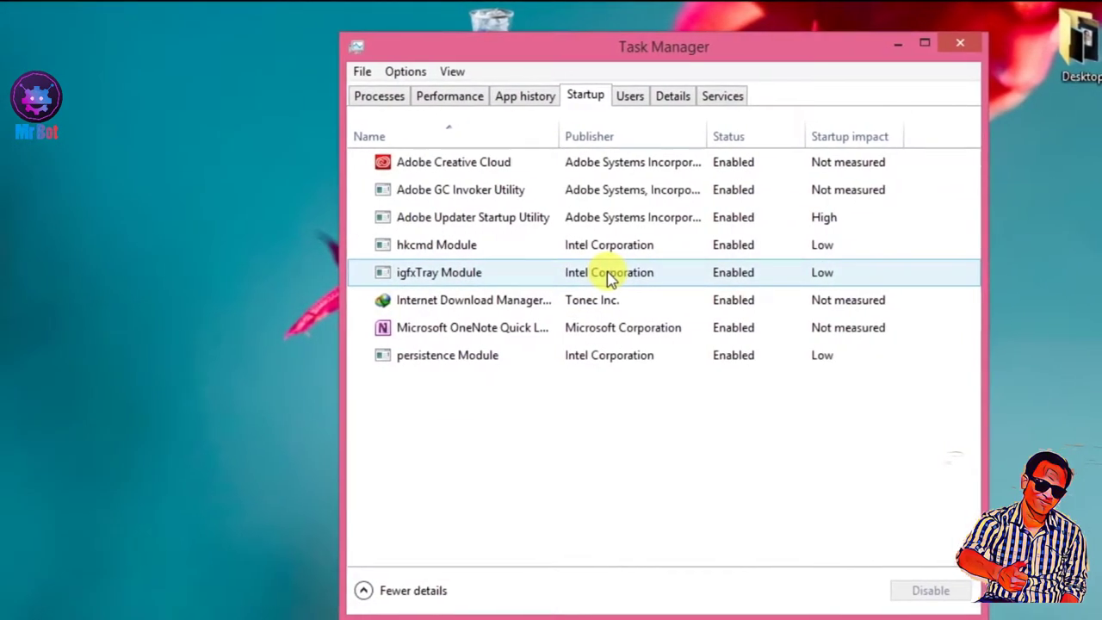
pyautogui.click(474, 166)
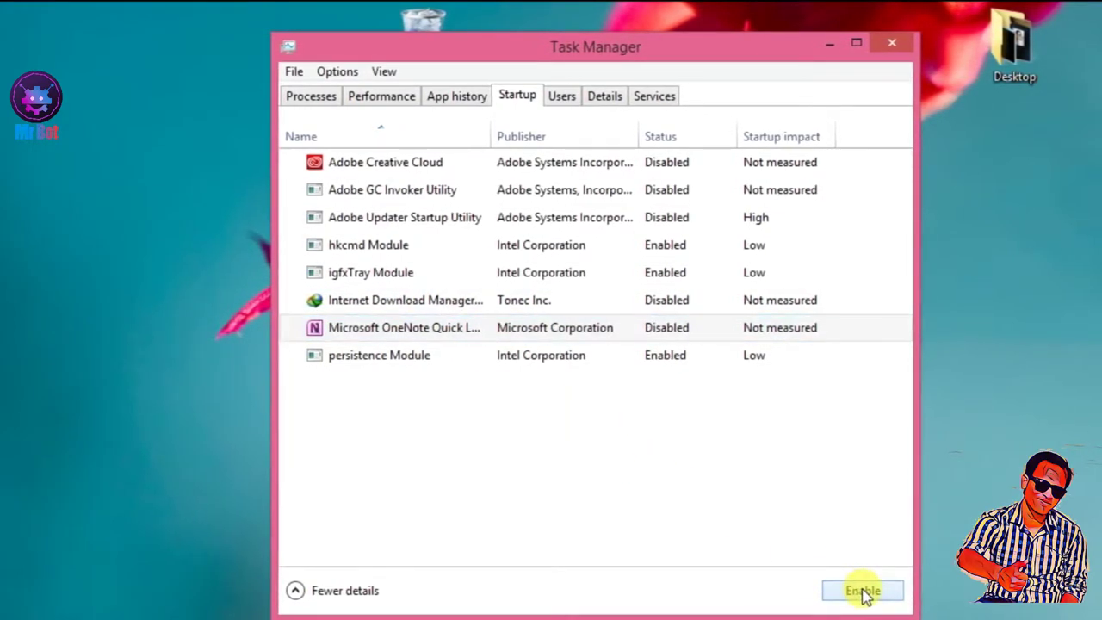
# Review the Intel startup entries hkcmd, igfxTray and persistence Module, leaving their settings alone, and close Task Manager.
pyautogui.click(452, 358)
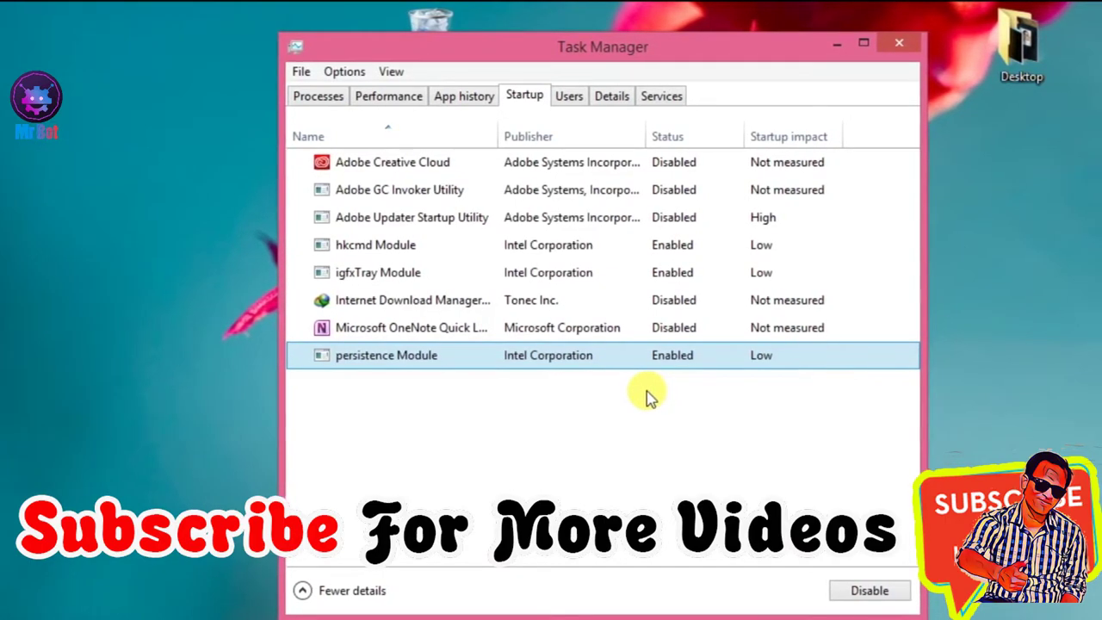
pyautogui.click(637, 248)
pyautogui.click(561, 273)
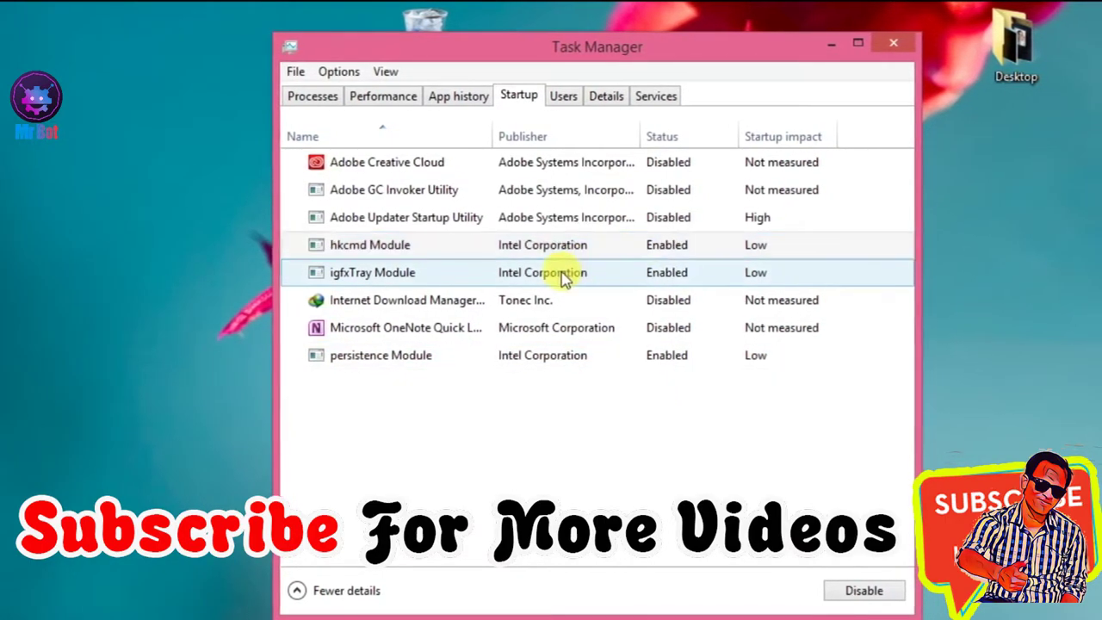
pyautogui.click(514, 358)
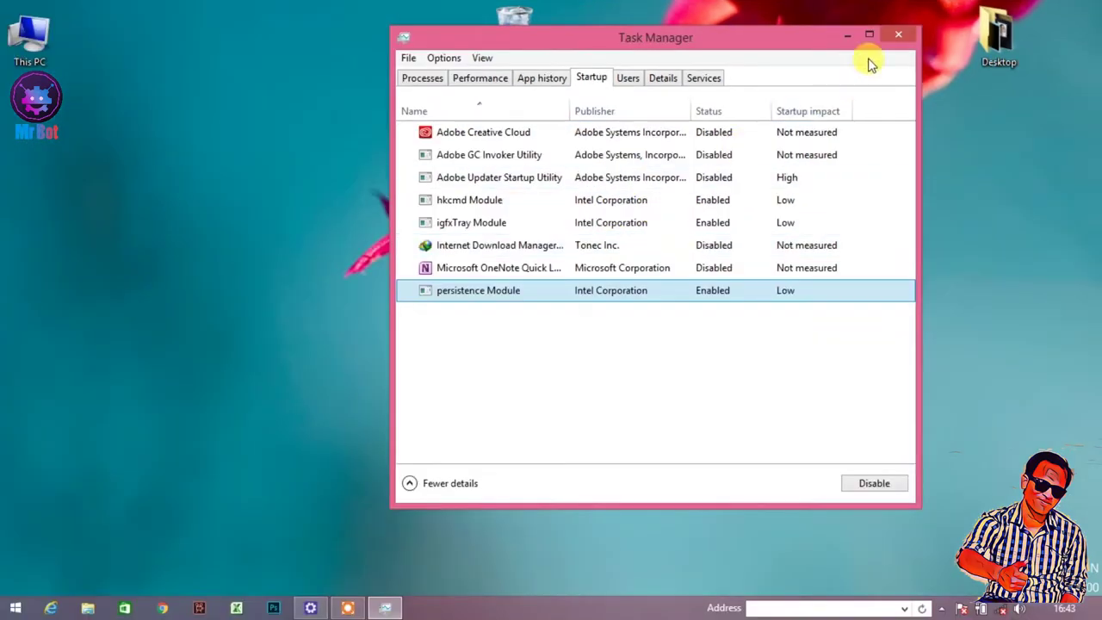
pyautogui.click(908, 38)
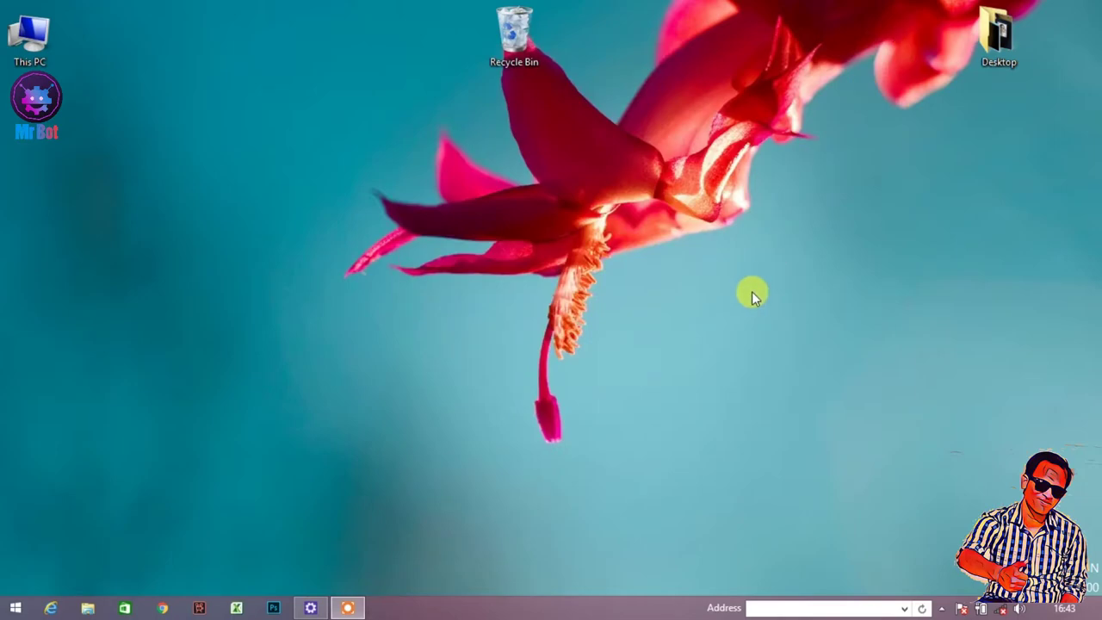
# Run msconfig to open System Configuration and reposition its window on the desktop.
pyautogui.press('super+r')
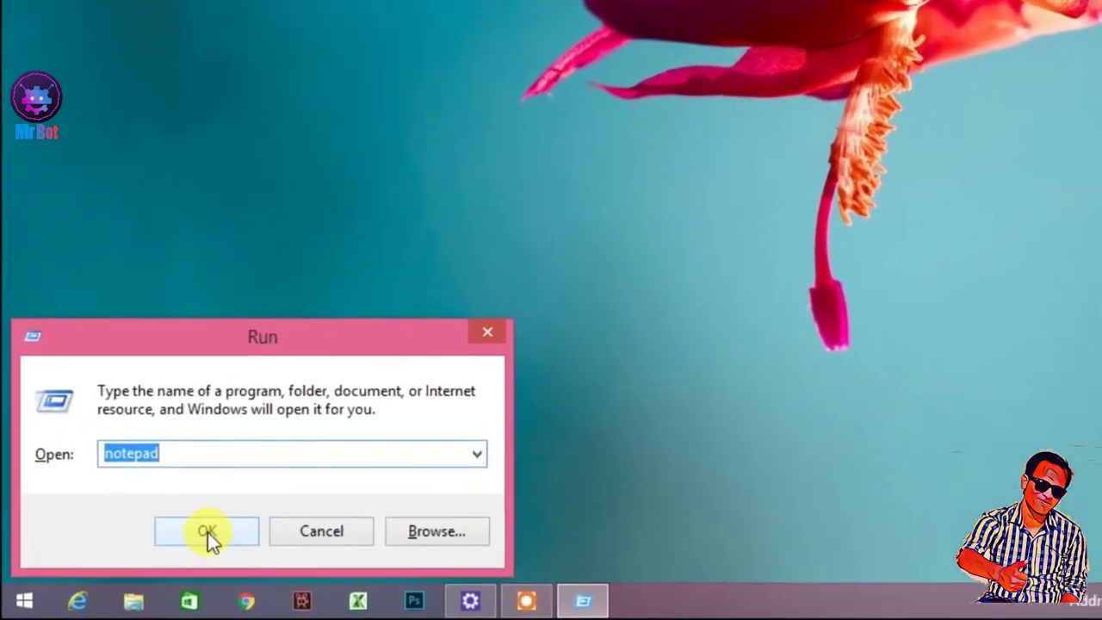
pyautogui.write('mscon')
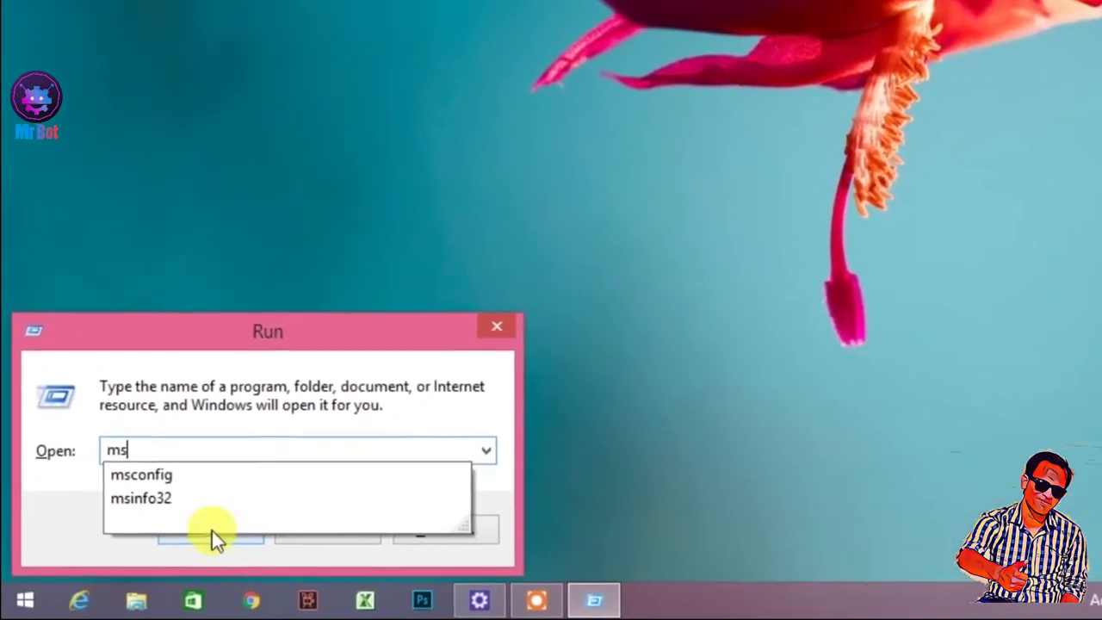
pyautogui.write('fig')
pyautogui.click(202, 532)
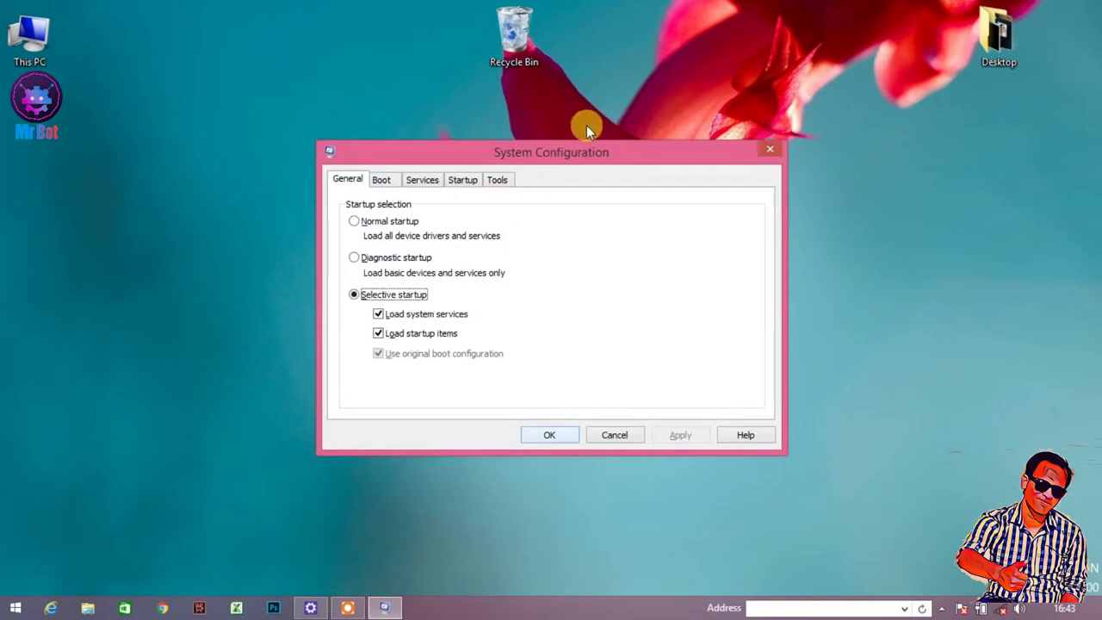
pyautogui.moveTo(551, 155); pyautogui.dragTo(639, 110)
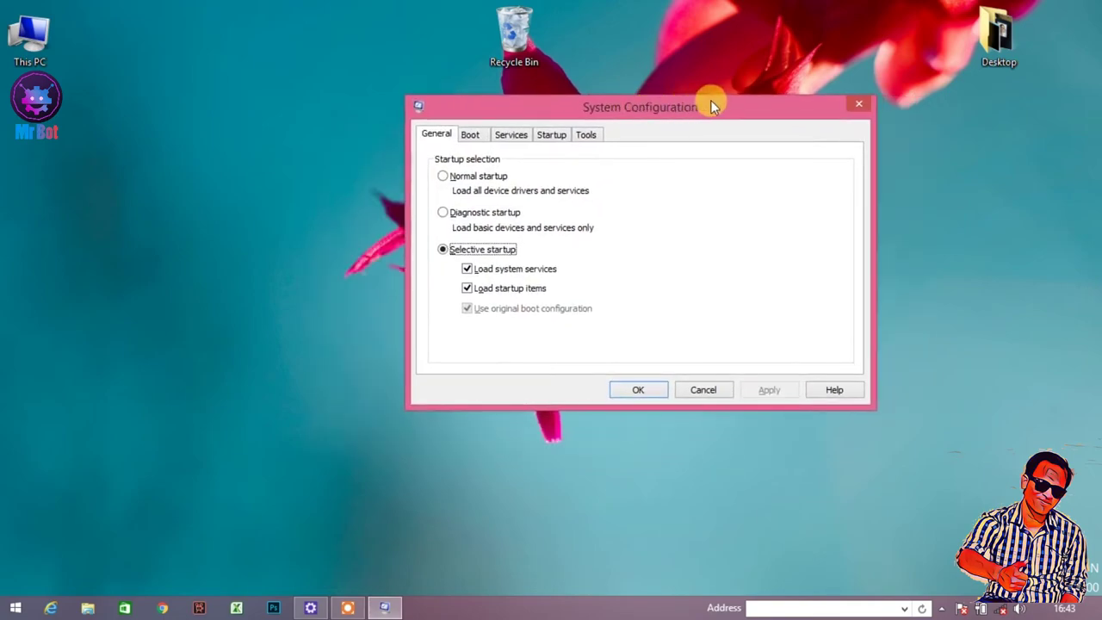
pyautogui.moveTo(719, 106); pyautogui.dragTo(649, 114)
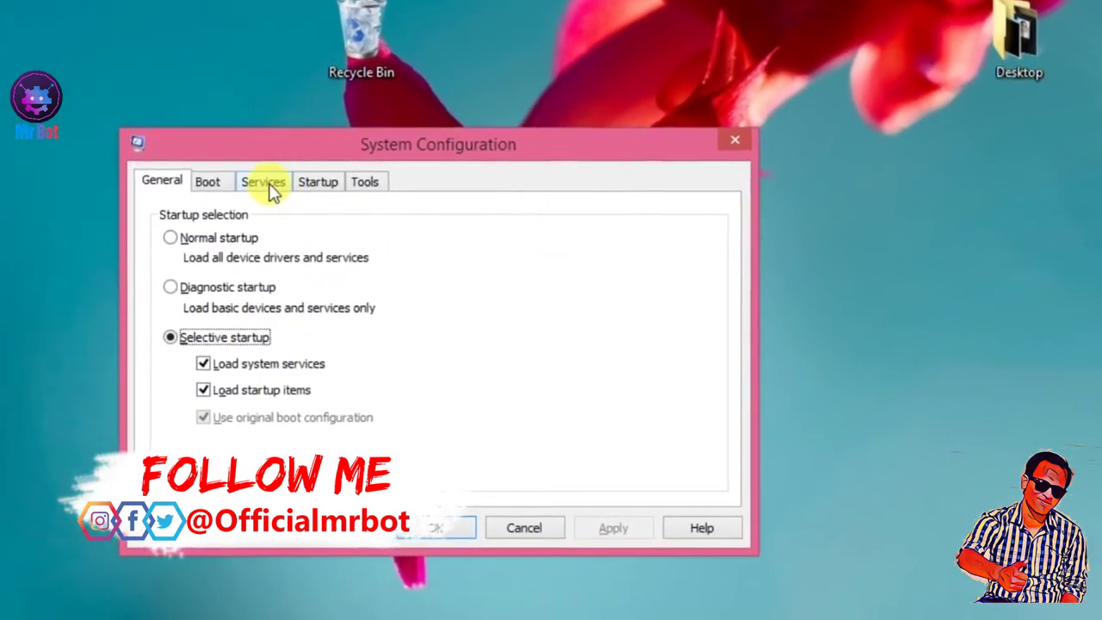
# Show the list of services in System Configuration and hide all Microsoft services.
pyautogui.click(267, 184)
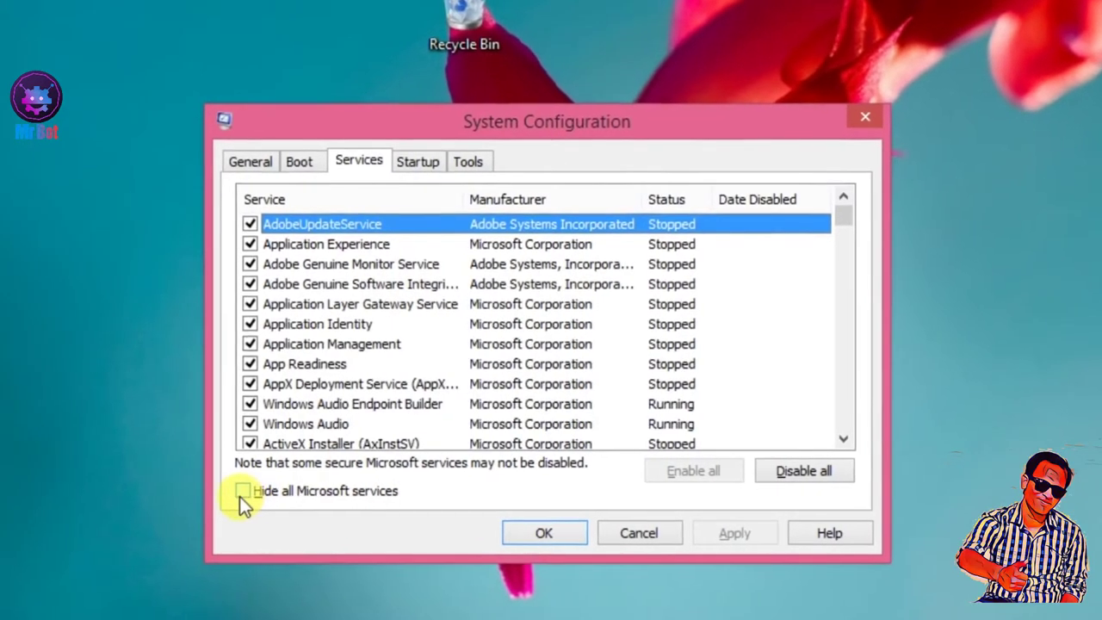
pyautogui.click(242, 491)
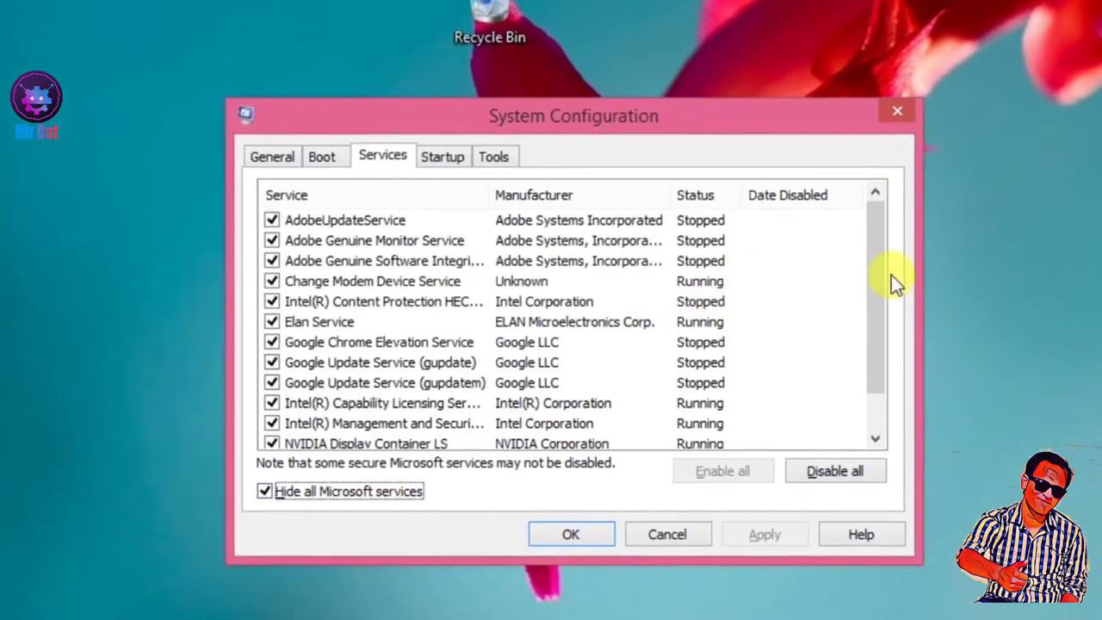
pyautogui.moveTo(876, 293); pyautogui.dragTo(884, 259)
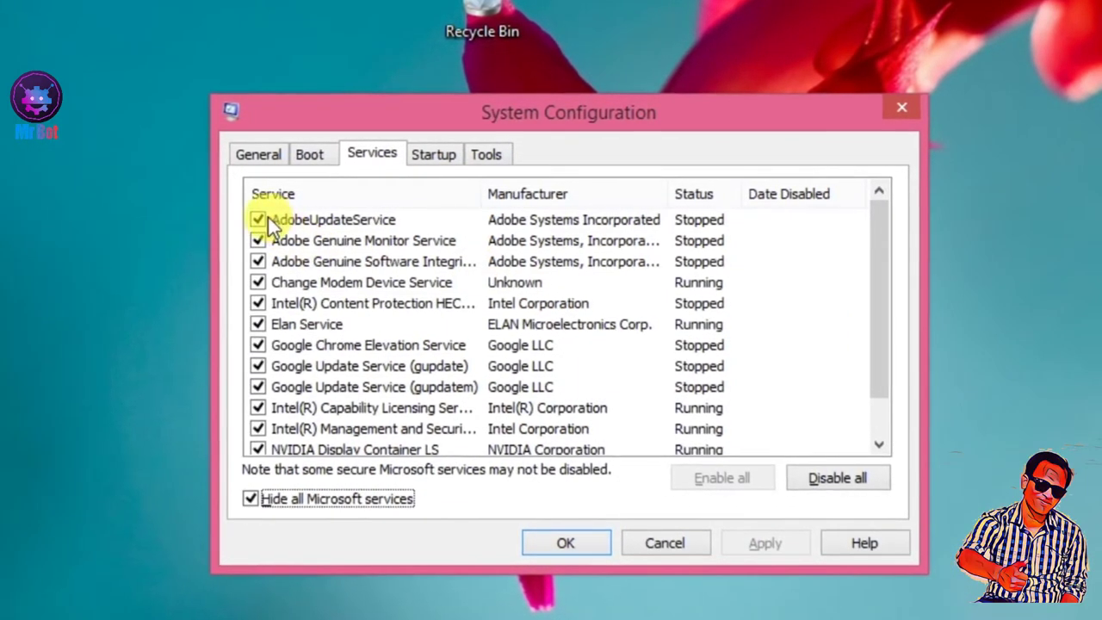
# Turn off AdobeUpdateService, Adobe Genuine Monitor Service and Adobe Genuine Software Integrity Service in the services list.
pyautogui.click(257, 221)
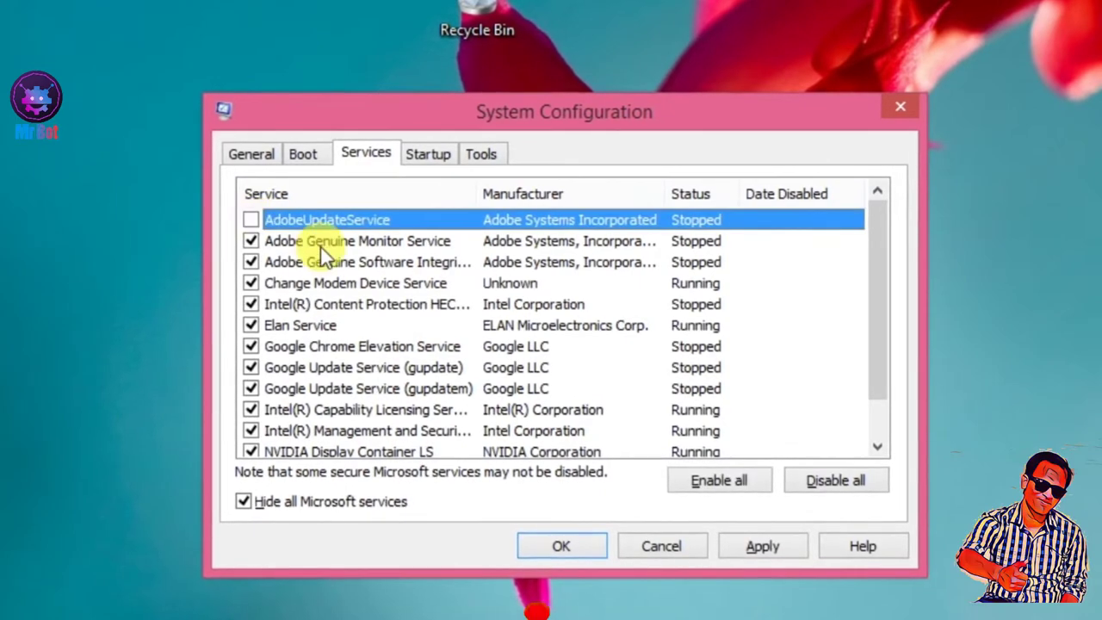
pyautogui.click(249, 242)
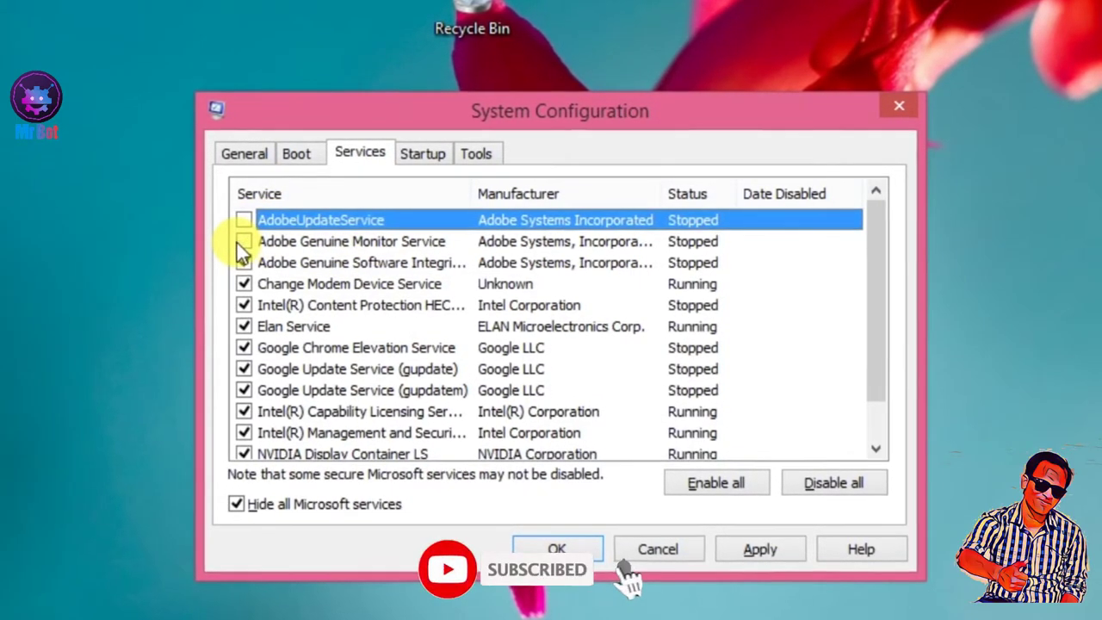
pyautogui.click(243, 263)
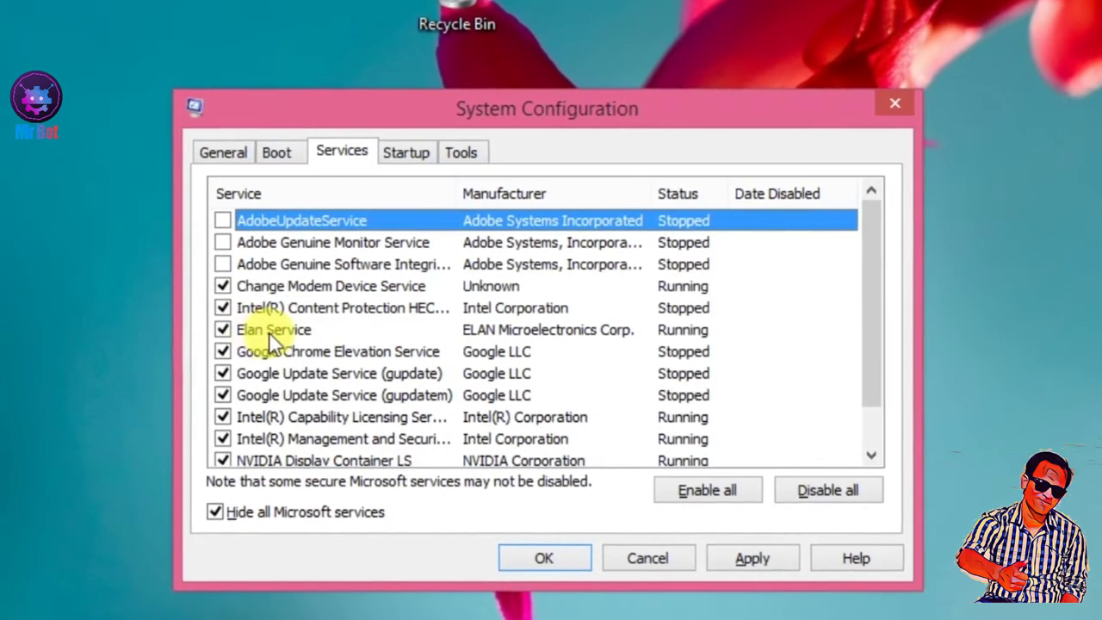
# Turn off Google Chrome Elevation Service and both Google Update Services (gupdate and gupdatem) in the services list.
pyautogui.click(319, 332)
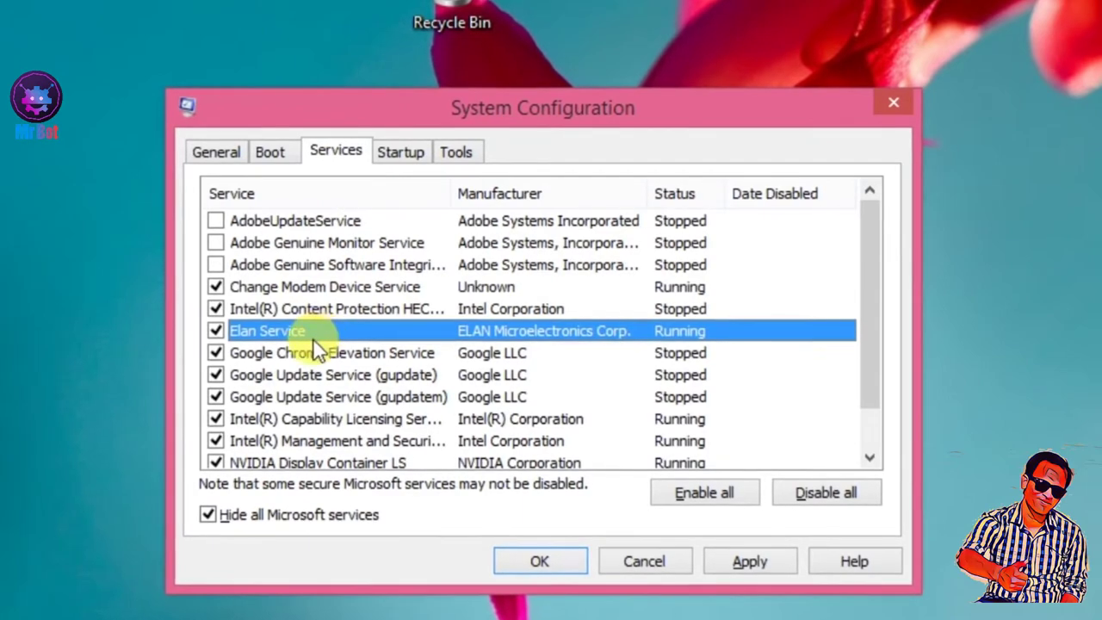
pyautogui.click(281, 350)
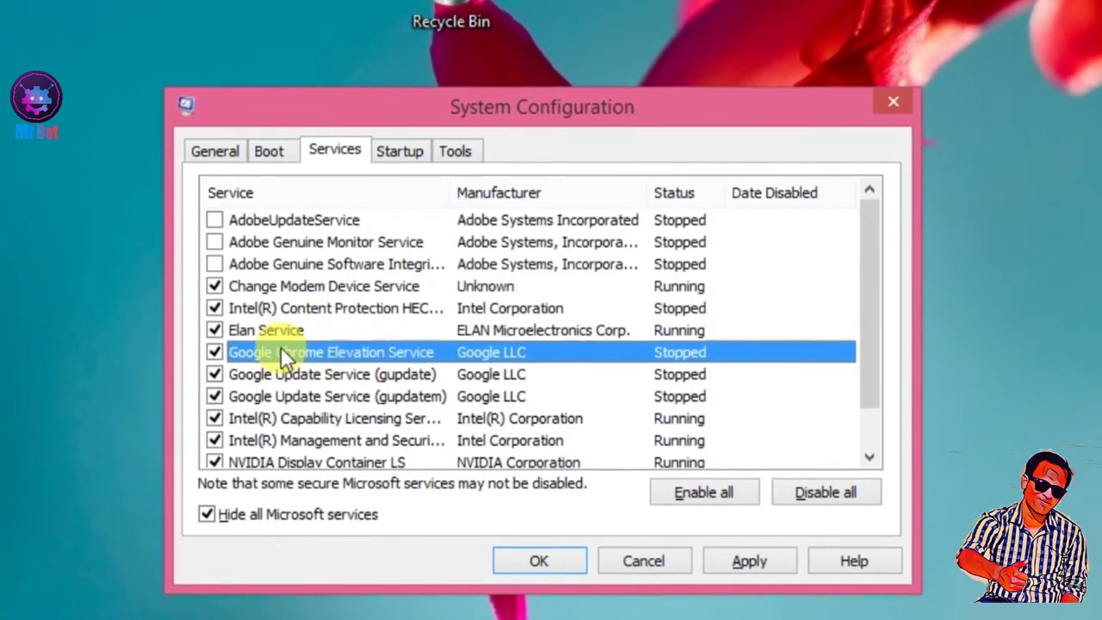
pyautogui.click(215, 351)
pyautogui.click(214, 374)
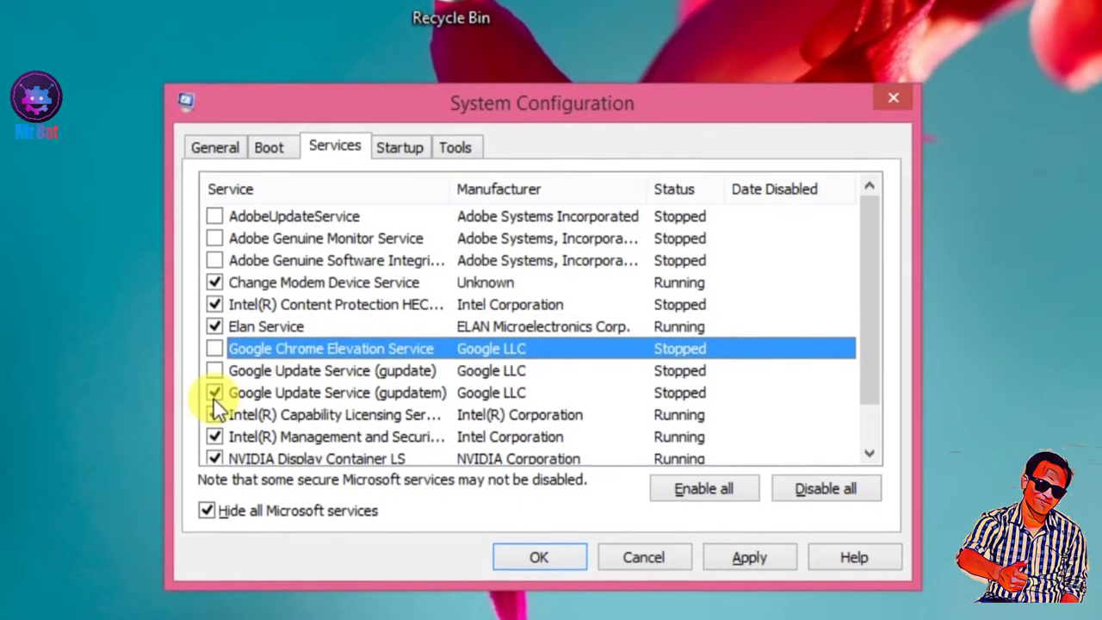
pyautogui.click(215, 394)
pyautogui.click(569, 389)
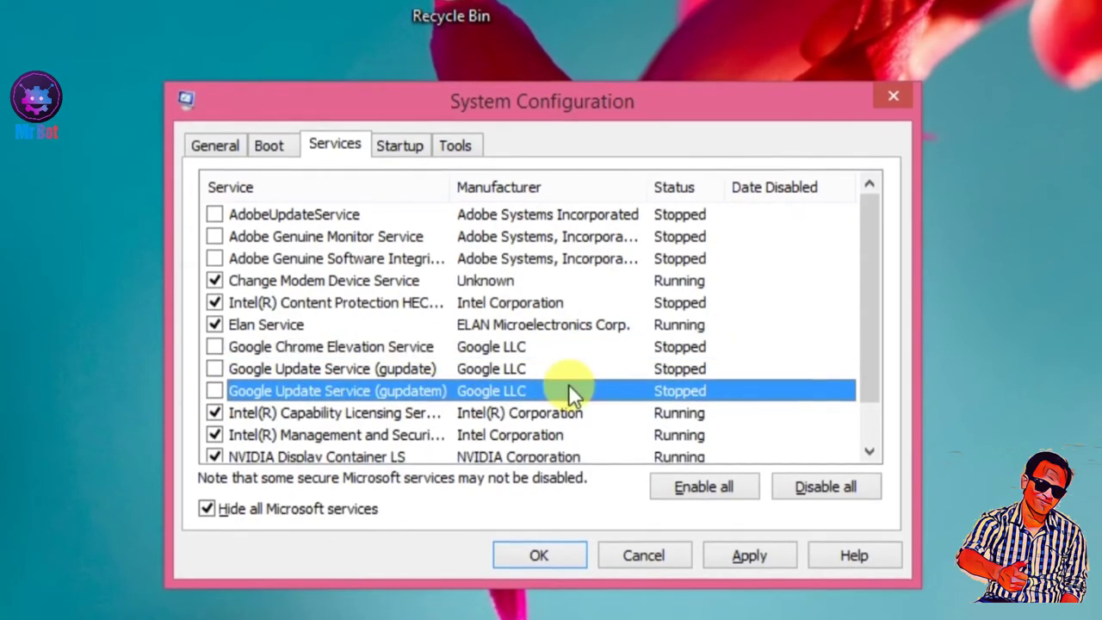
pyautogui.click(378, 365)
pyautogui.click(420, 344)
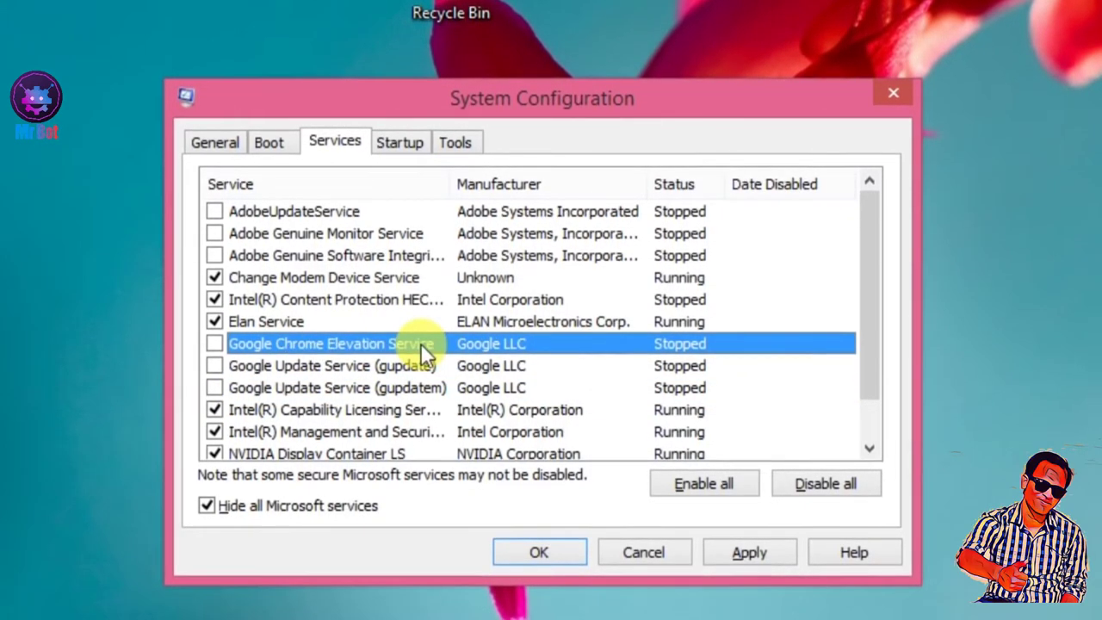
# Look over the rest of the services list and apply the service changes.
pyautogui.moveTo(865, 361); pyautogui.dragTo(863, 407)
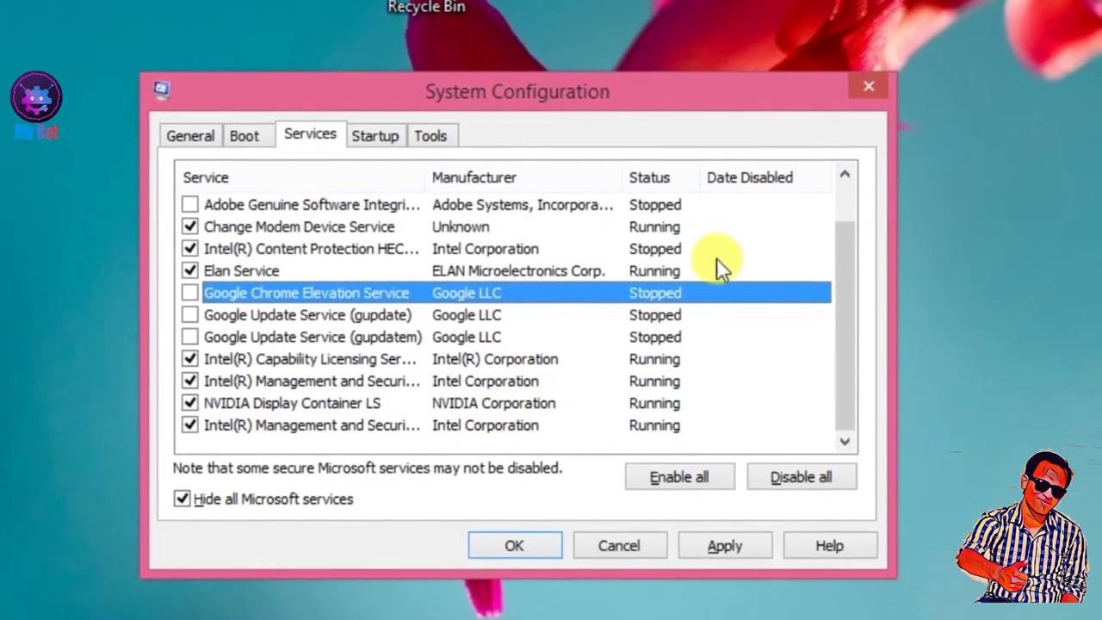
pyautogui.moveTo(839, 350); pyautogui.dragTo(852, 244)
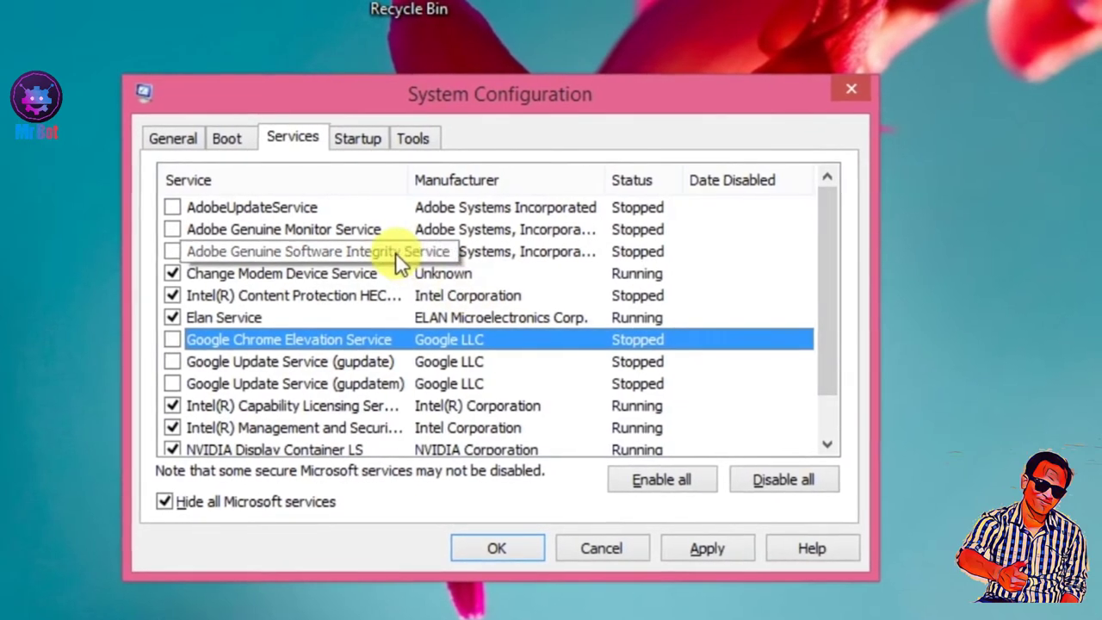
pyautogui.click(395, 252)
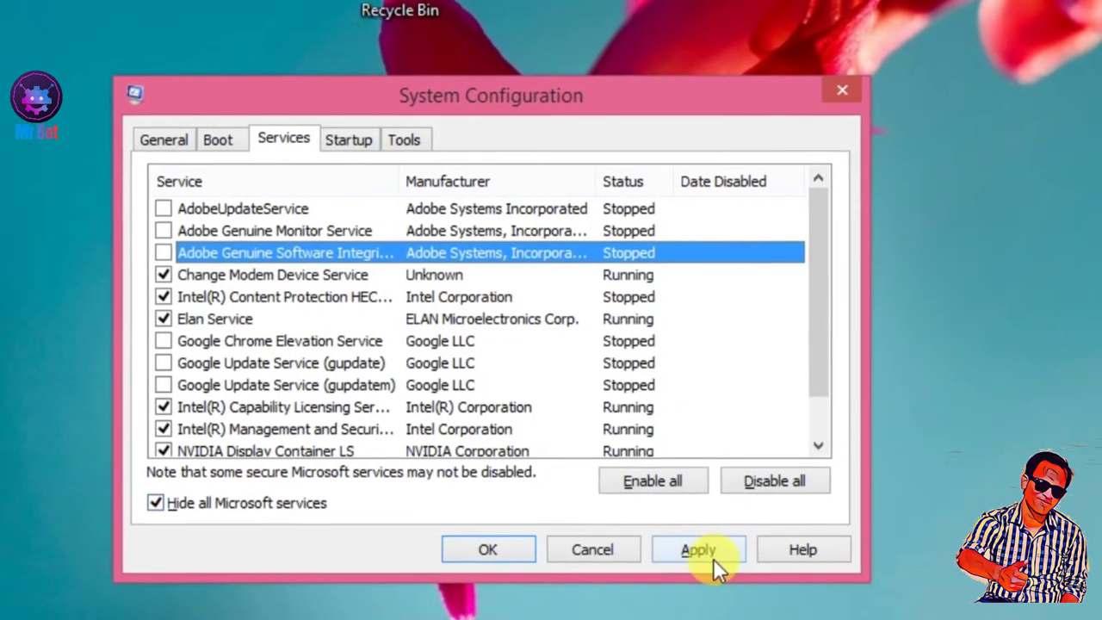
pyautogui.click(709, 554)
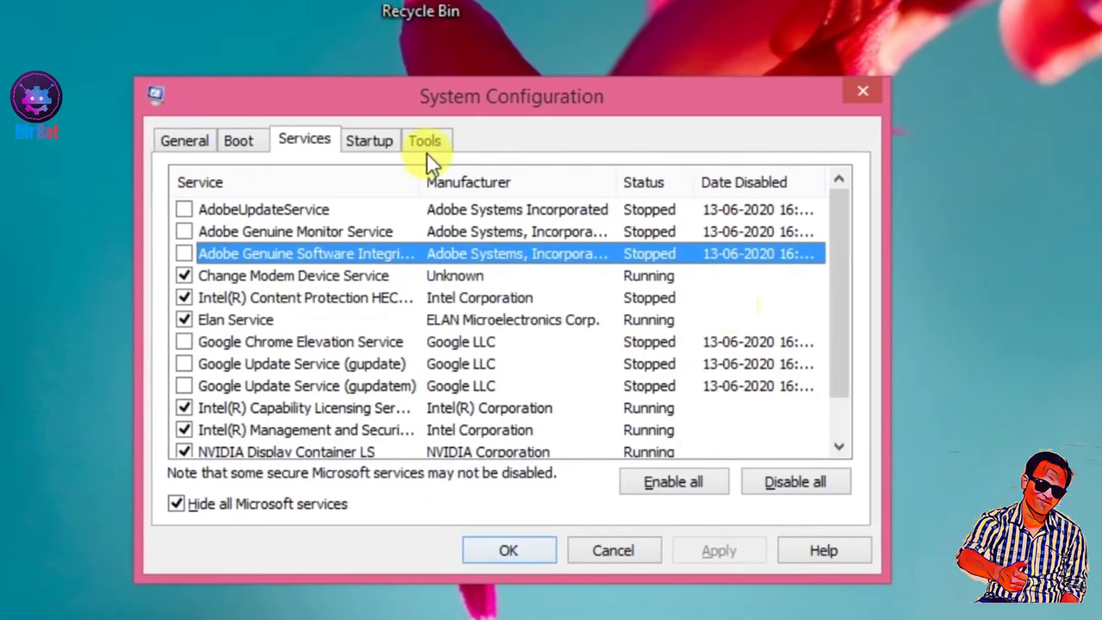
# Set the number of processors to 1 and the maximum memory to 8192 in the advanced boot options.
pyautogui.click(369, 143)
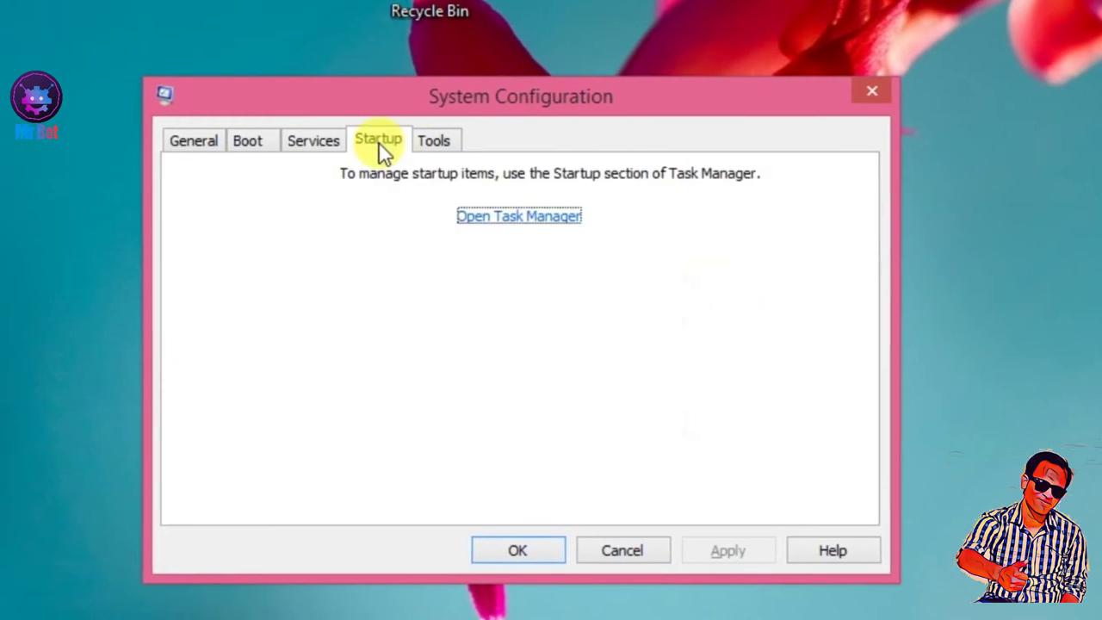
pyautogui.click(250, 144)
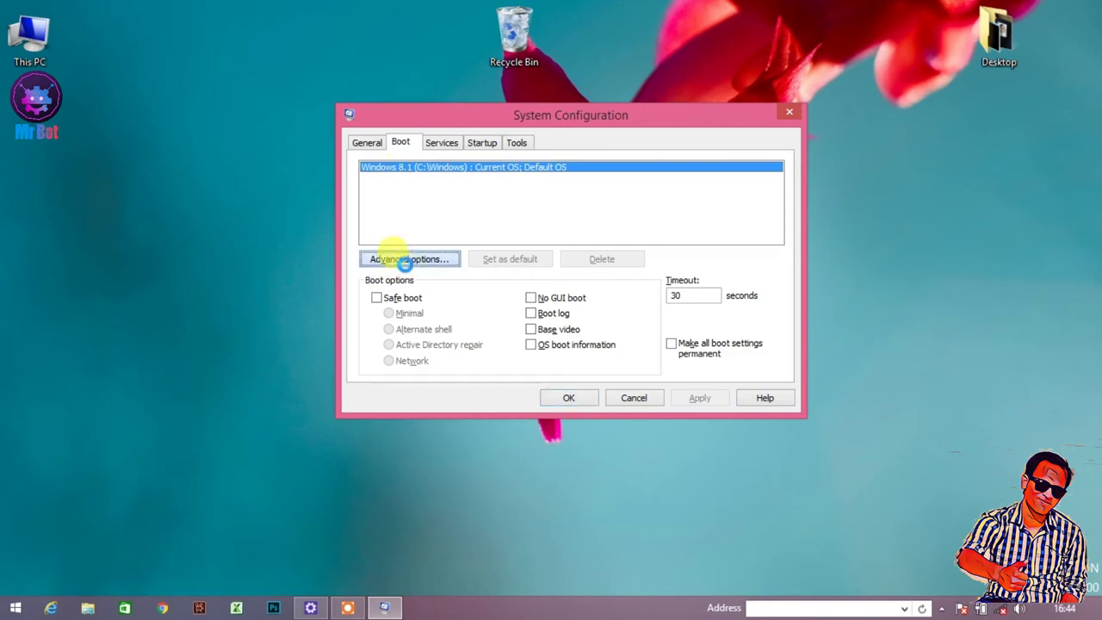
pyautogui.click(405, 260)
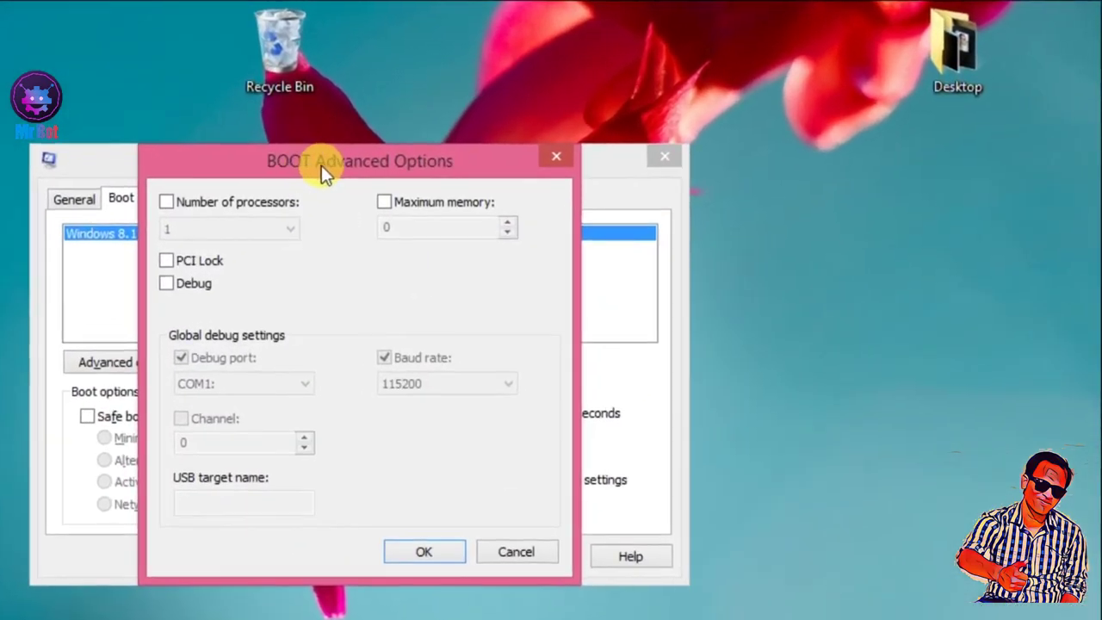
pyautogui.moveTo(321, 165); pyautogui.dragTo(802, 195)
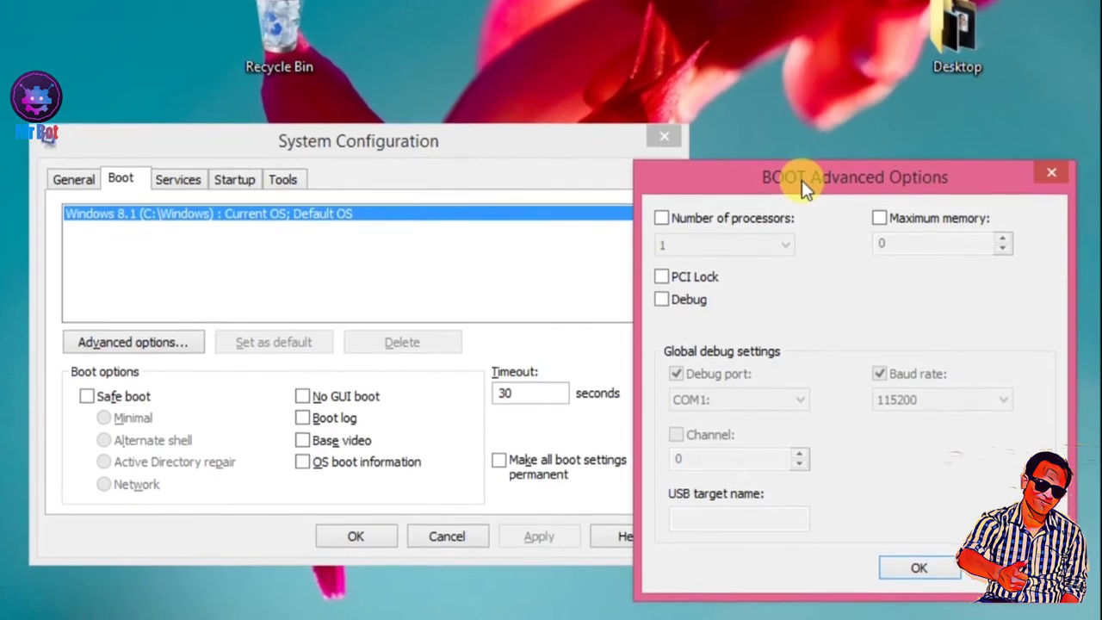
pyautogui.click(740, 217)
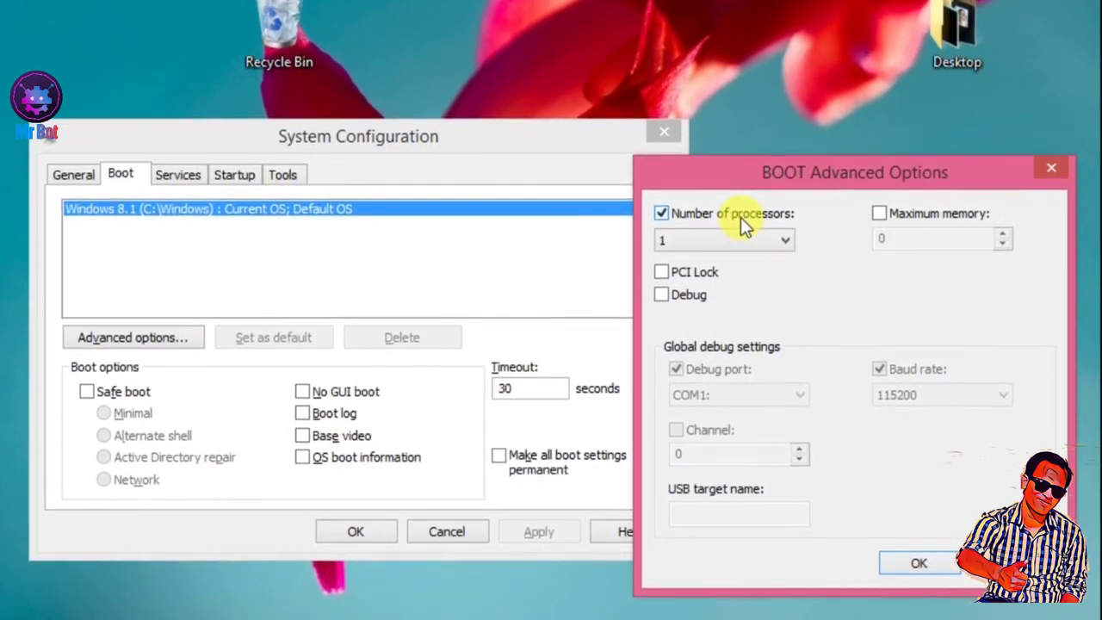
pyautogui.click(736, 239)
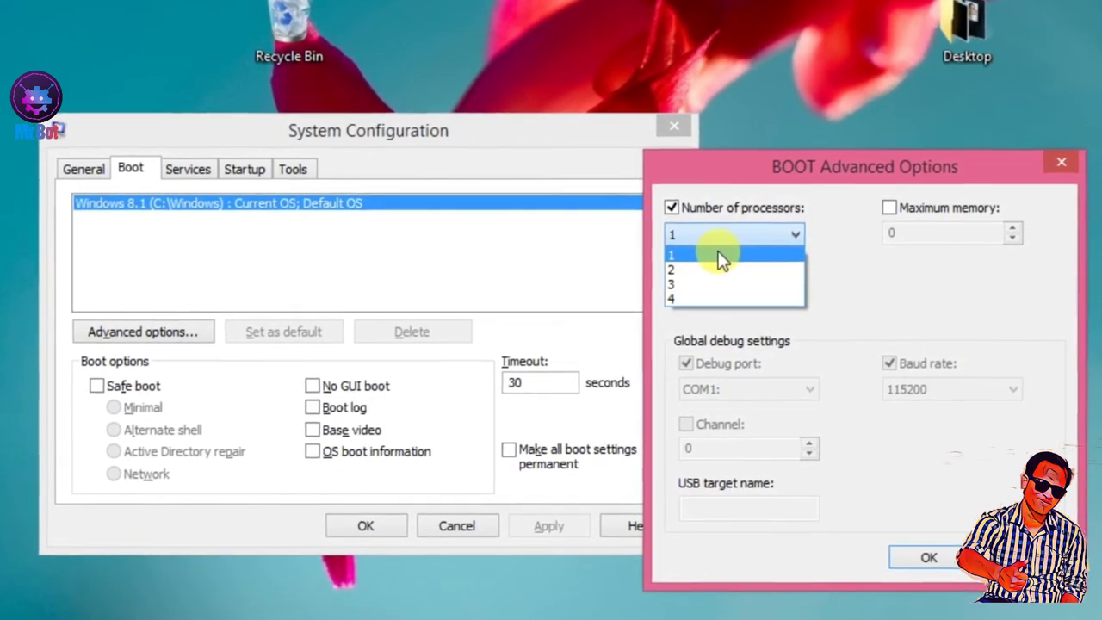
pyautogui.click(721, 255)
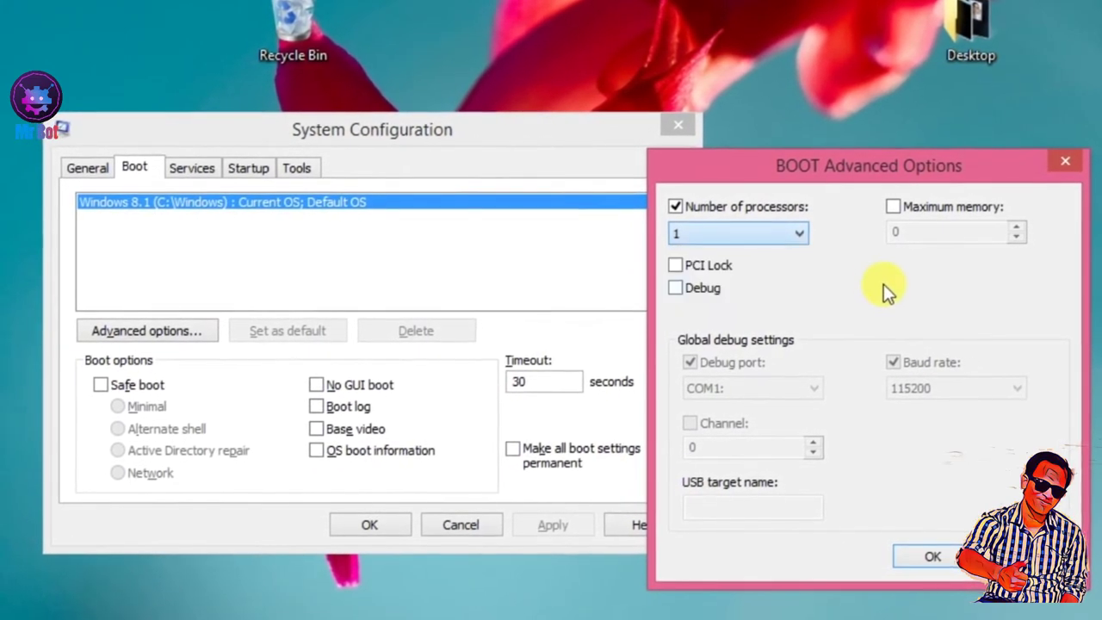
pyautogui.click(894, 206)
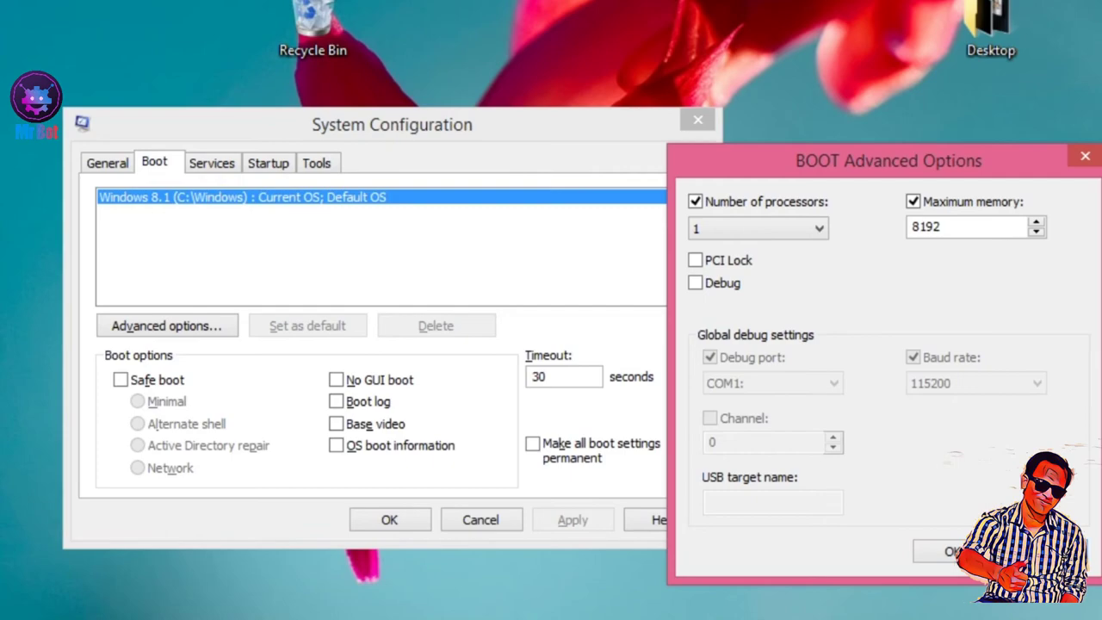
pyautogui.press('Return')
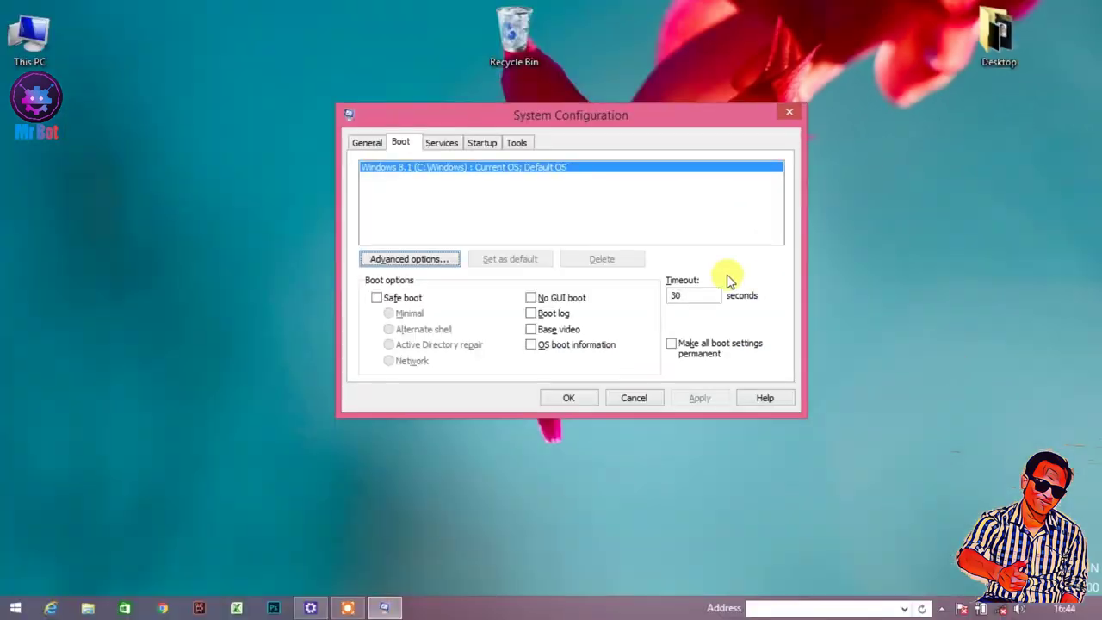
# Return to the services list and confirm the System Configuration settings.
pyautogui.click(436, 144)
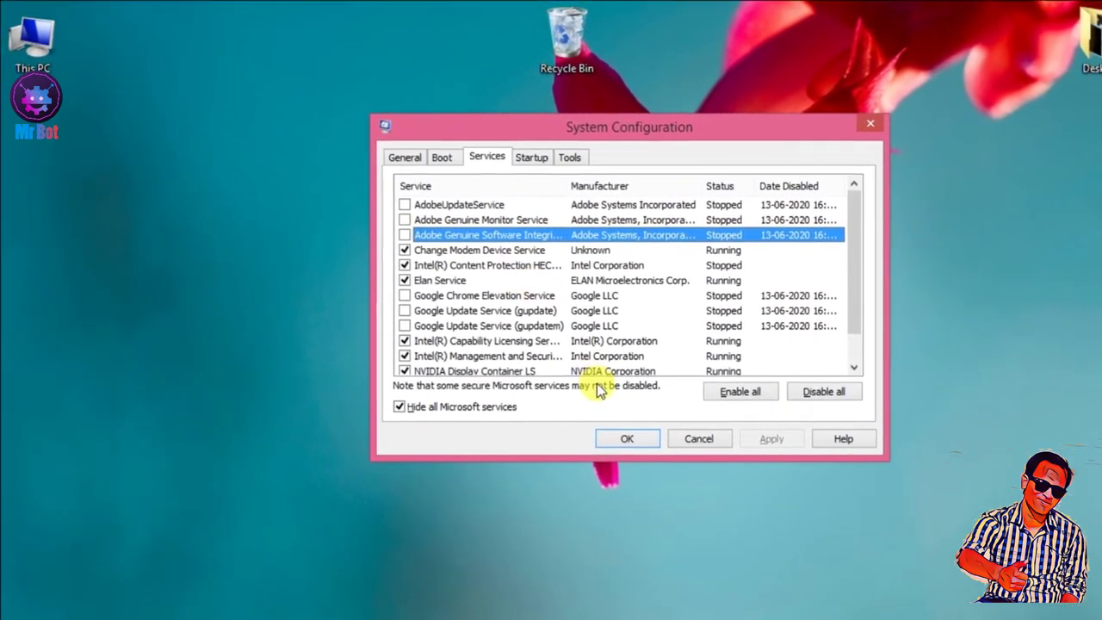
pyautogui.click(632, 438)
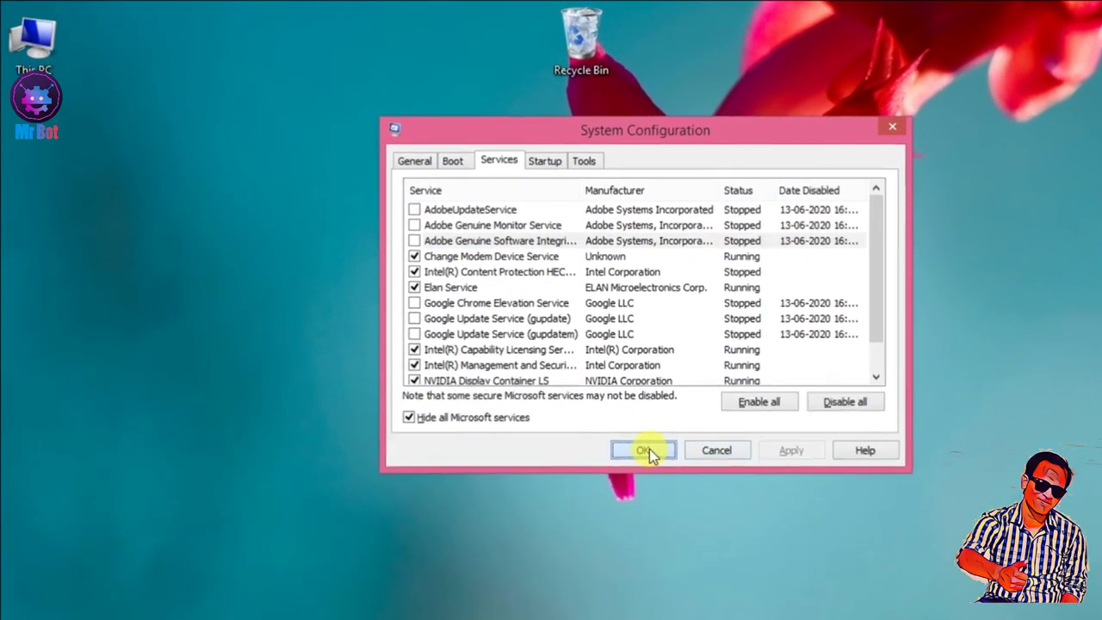